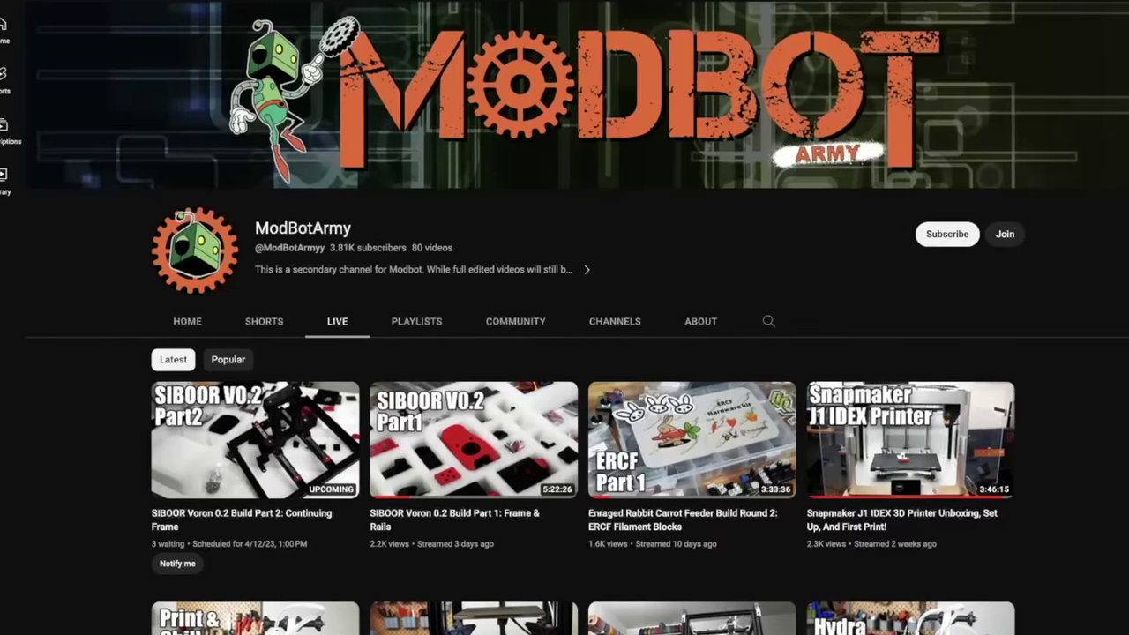
scroll(1084, 450, "down", 3)
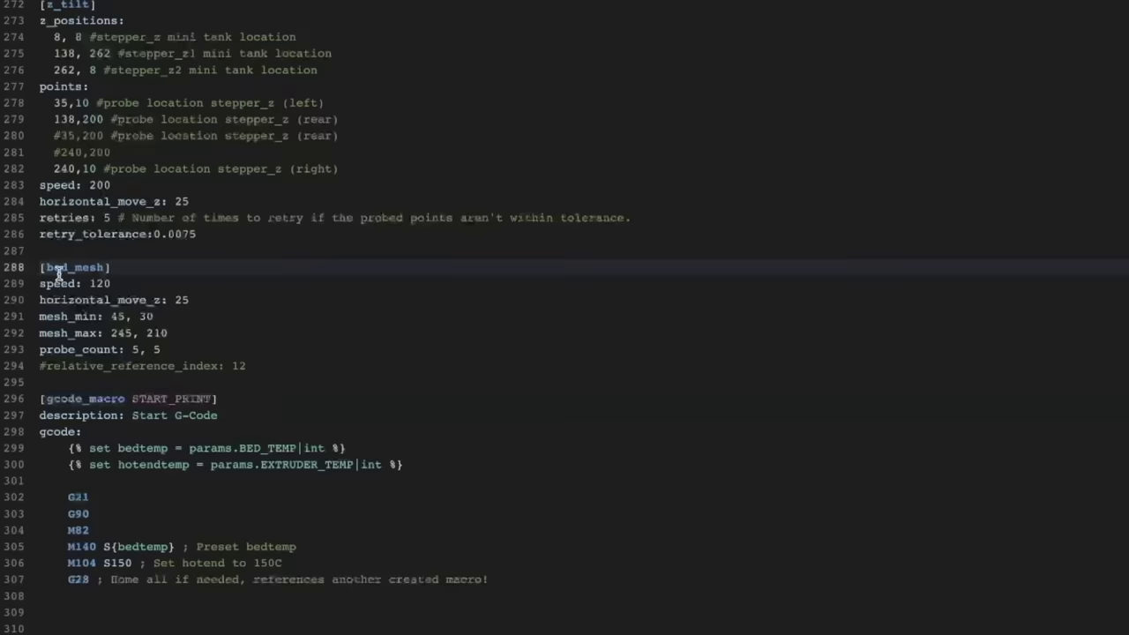
left_click_drag(58, 275, 113, 313)
left_click_drag(184, 349, 223, 357)
scroll(438, 322, "down", 1)
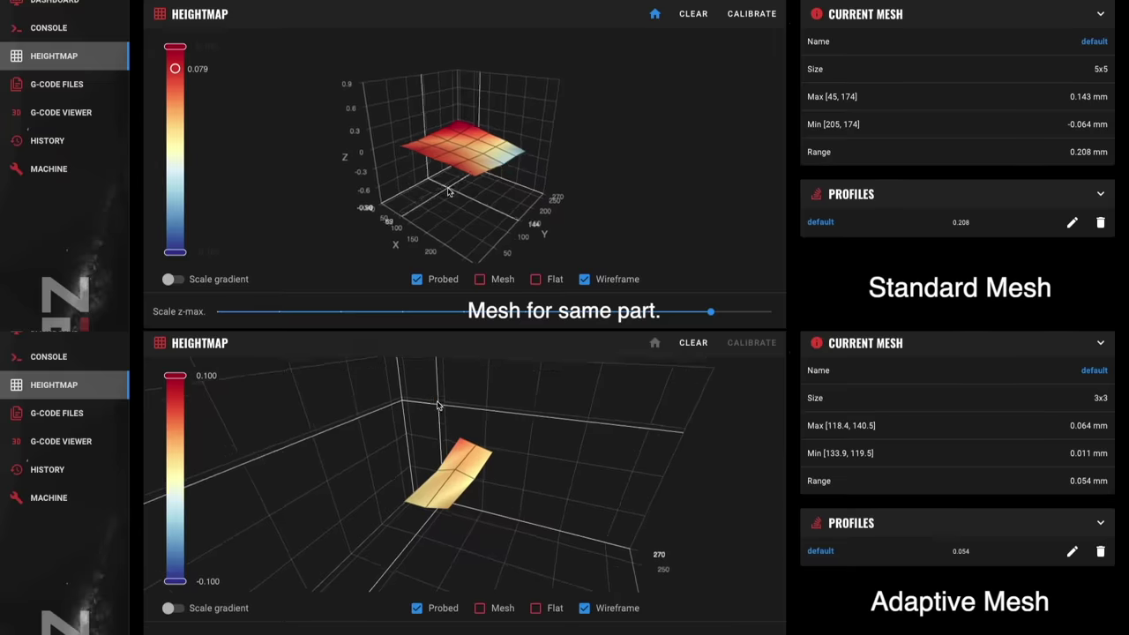
left_click_drag(450, 204, 420, 189)
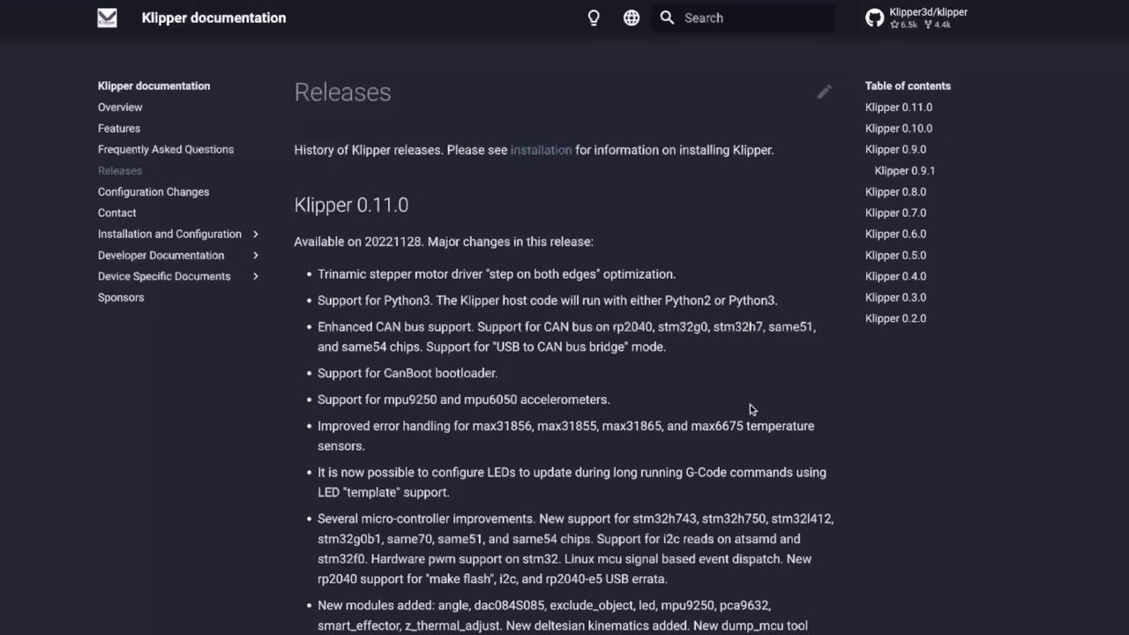
scroll(747, 397, "down", 3)
scroll(744, 391, "down", 2)
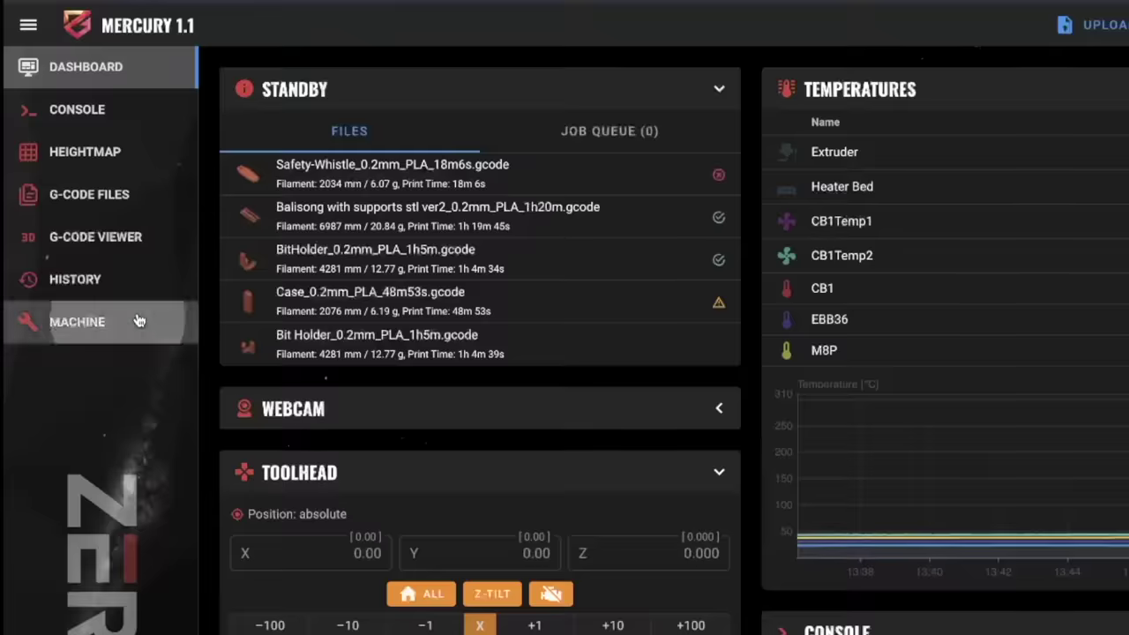
- Open the Mercury 1.1 printer's Machine page, and open Exclude Object for the Hurakan printer's running print
left_click(124, 322)
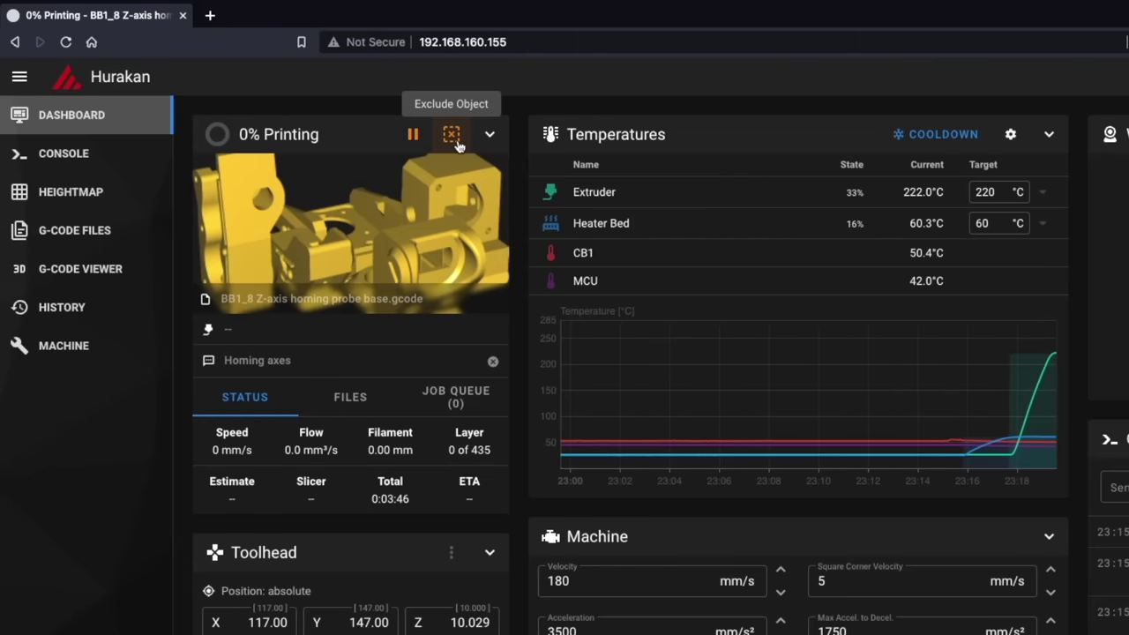
left_click(452, 134)
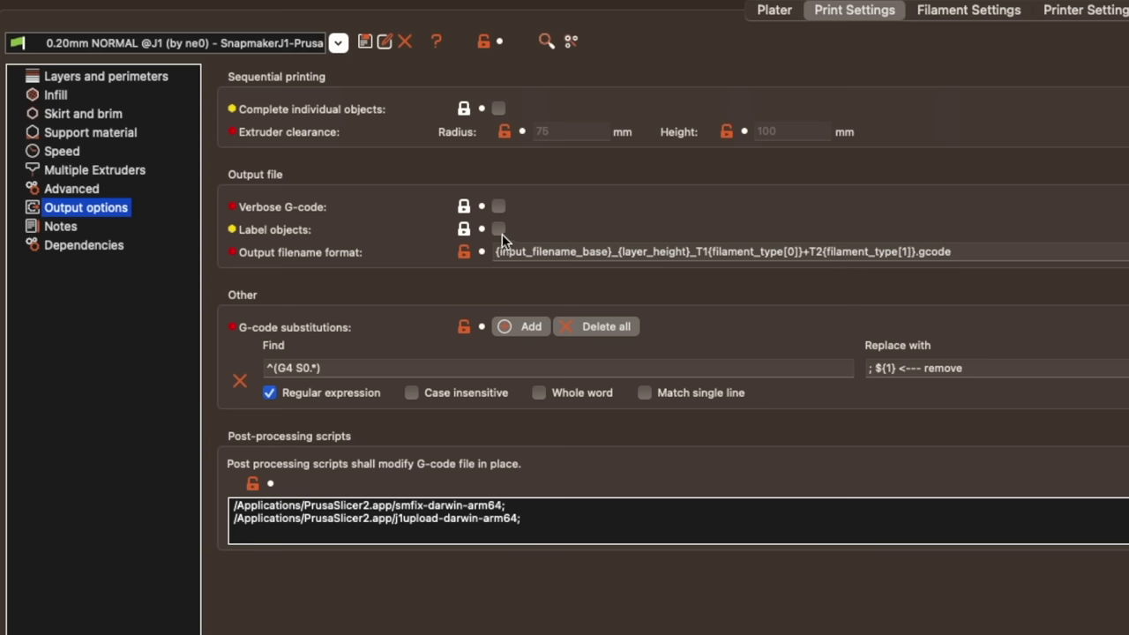
- Switch to PrusaSlicer and enable Label objects in the print settings' output options
left_click(499, 229)
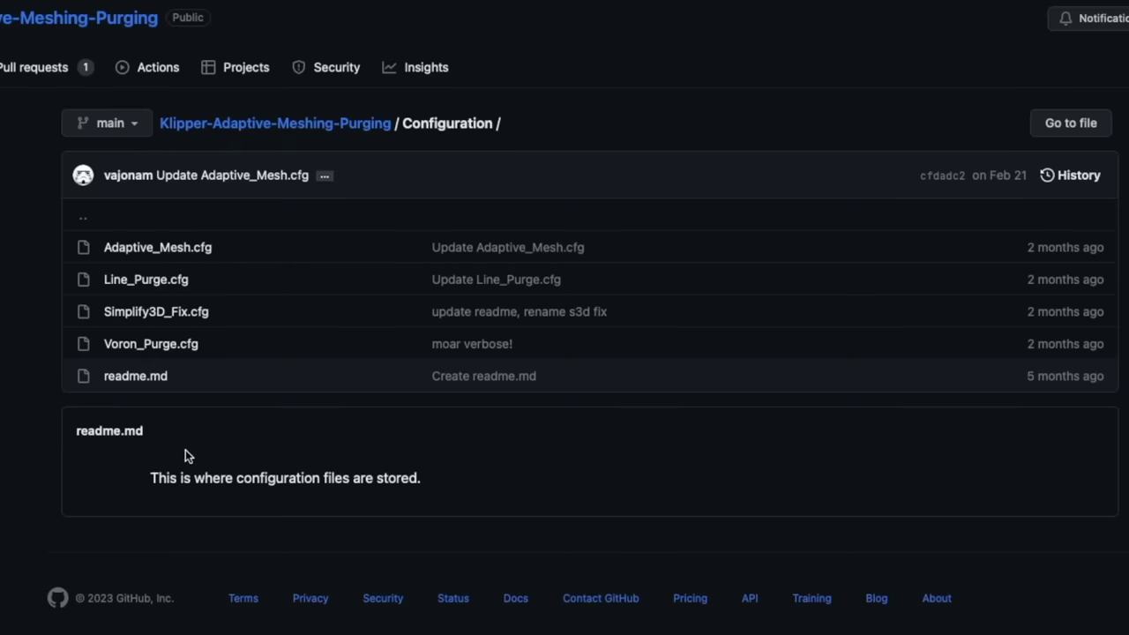
- Open Adaptive_Mesh.cfg in the Klipper-Adaptive-Meshing-Purging repository and create a file named Adaptive_Mesh.cfg in the printer's config folder
left_click(203, 249)
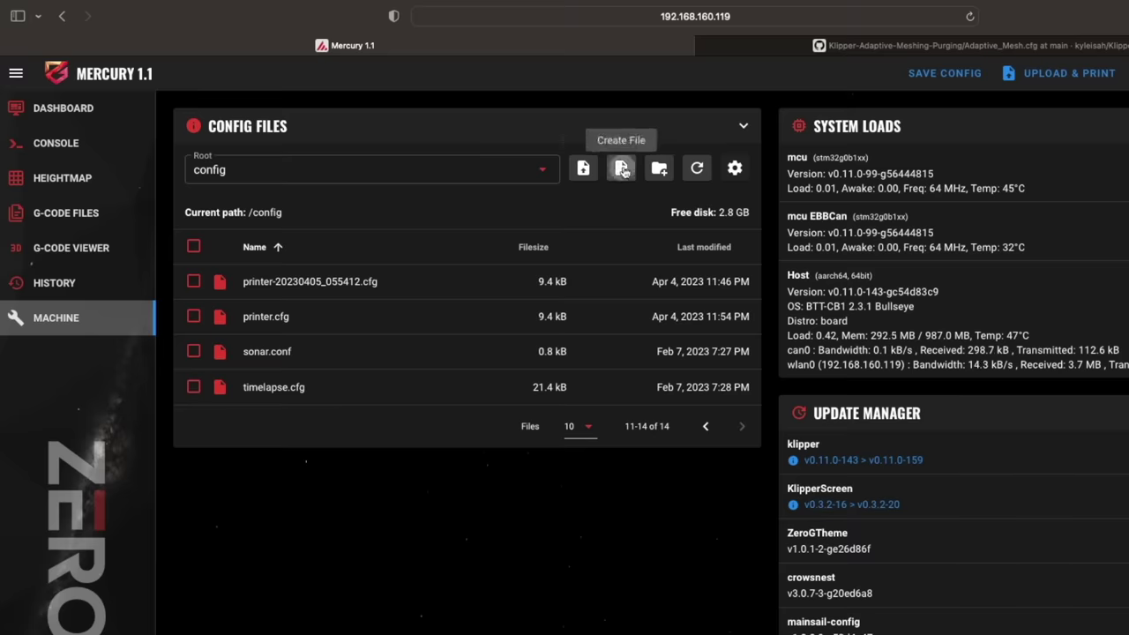
left_click(622, 170)
type("Adaptive_Mesh.cfg")
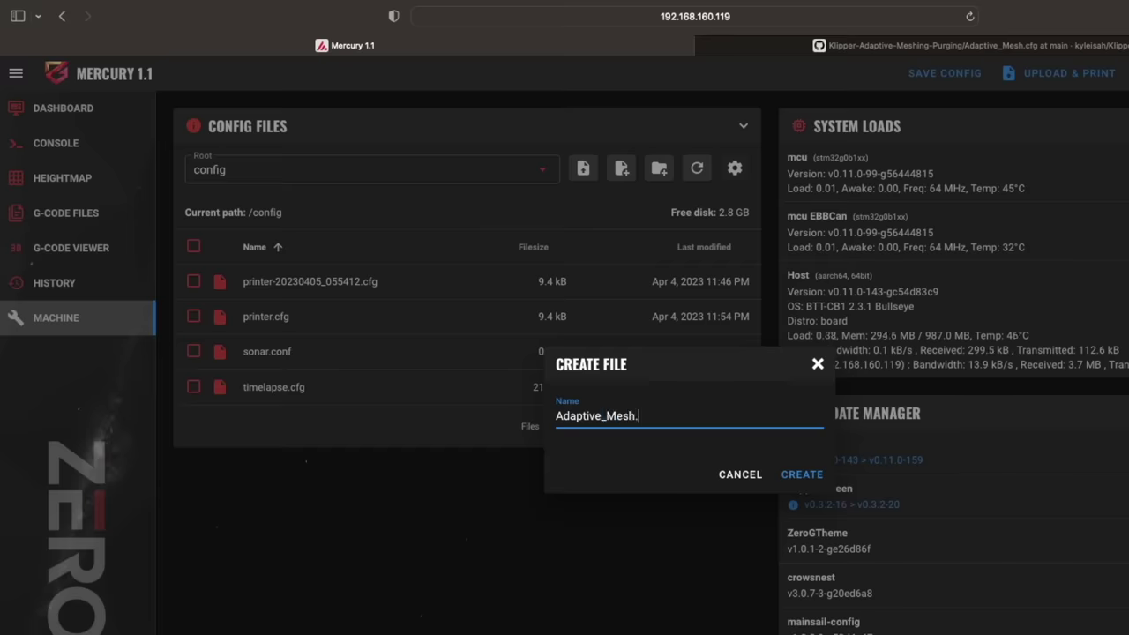
left_click(801, 474)
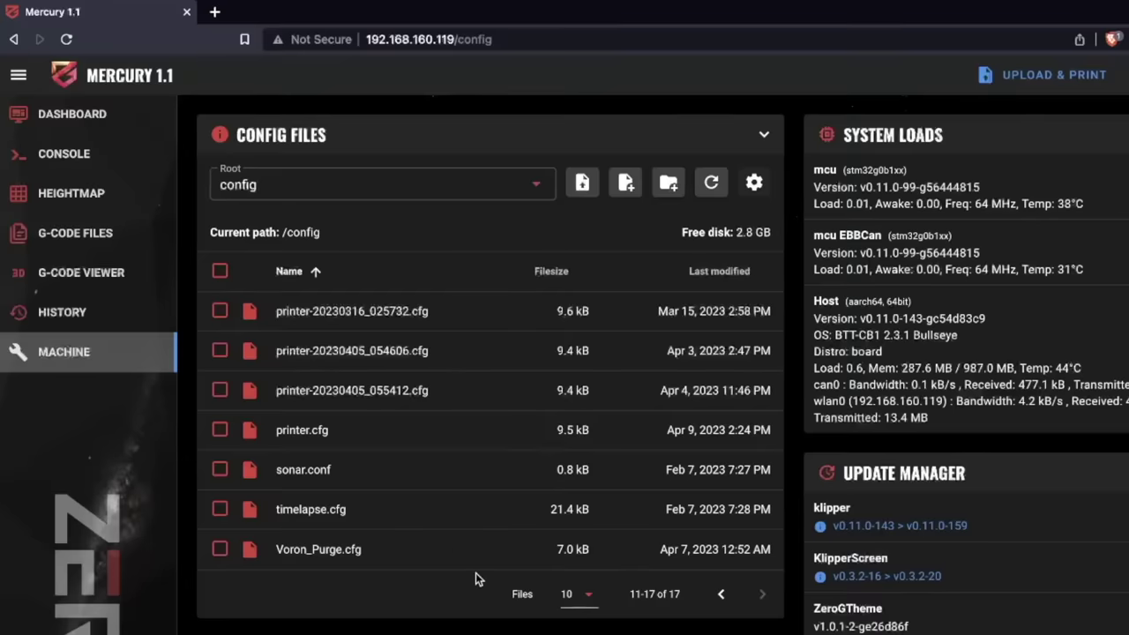
- Open printer.cfg and add the line [include Adaptive_Mesh.cfg] below the canbus-ebb36.cfg include
left_click(412, 432)
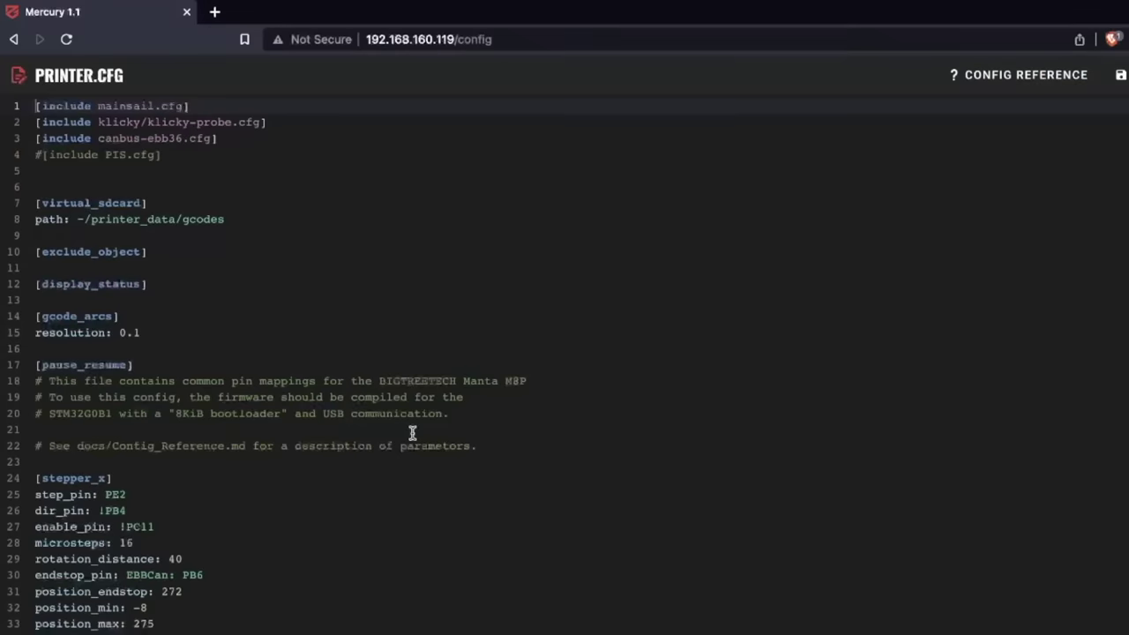
left_click(236, 138)
key("Return")
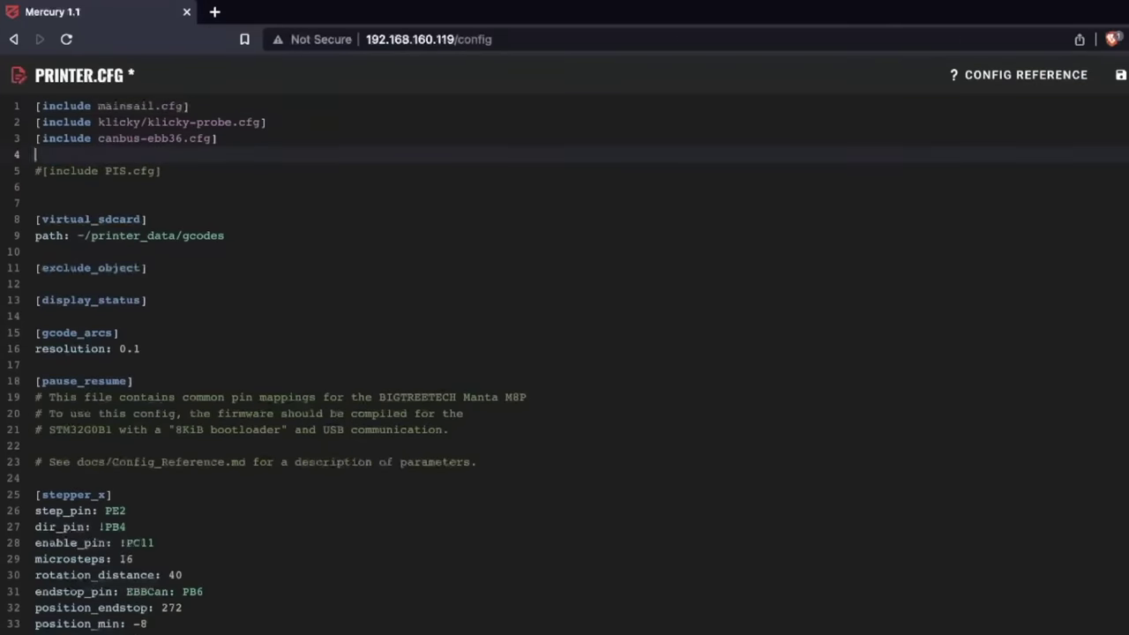
type("[include Adaptive_Mesh.cfg]")
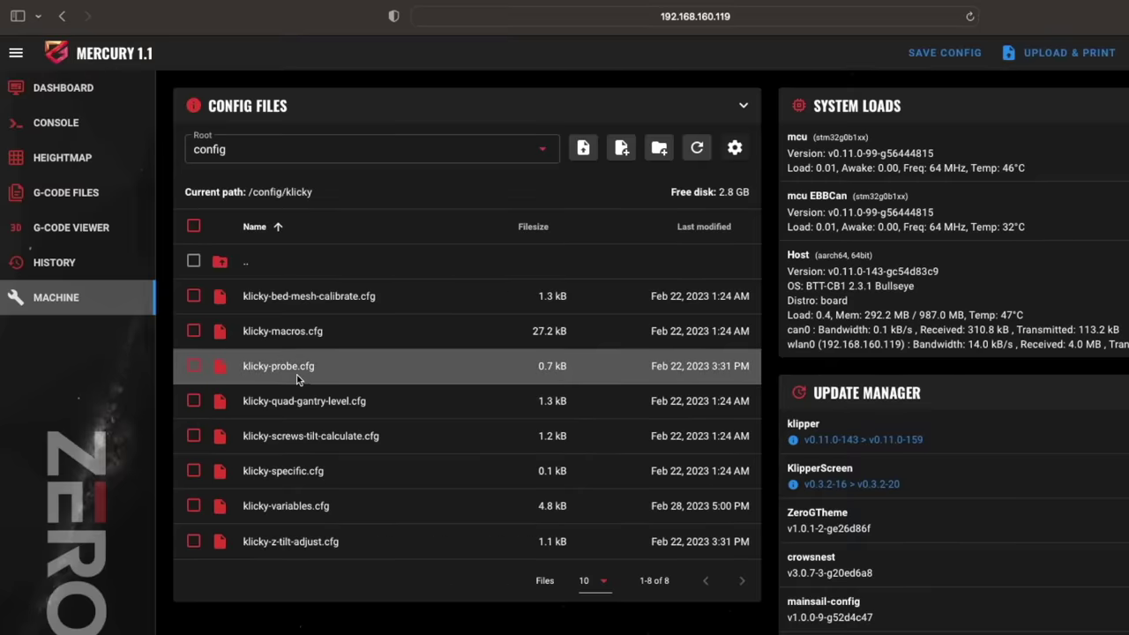
- Comment out the klicky-bed-mesh-calibrate.cfg include line in klicky-probe.cfg
left_click(297, 378)
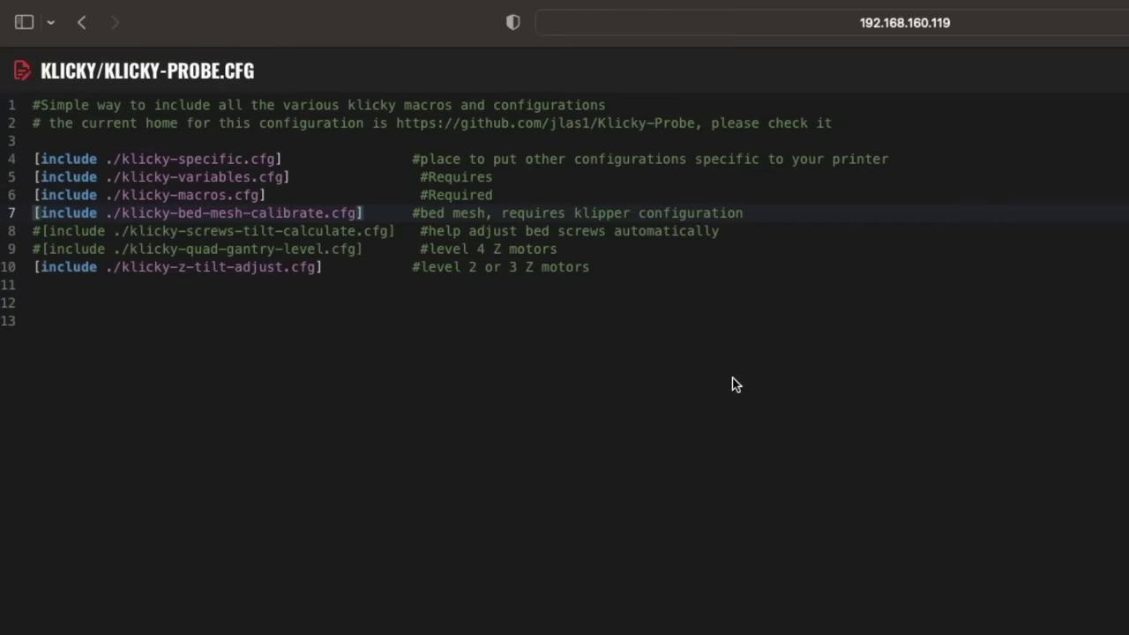
type("#")
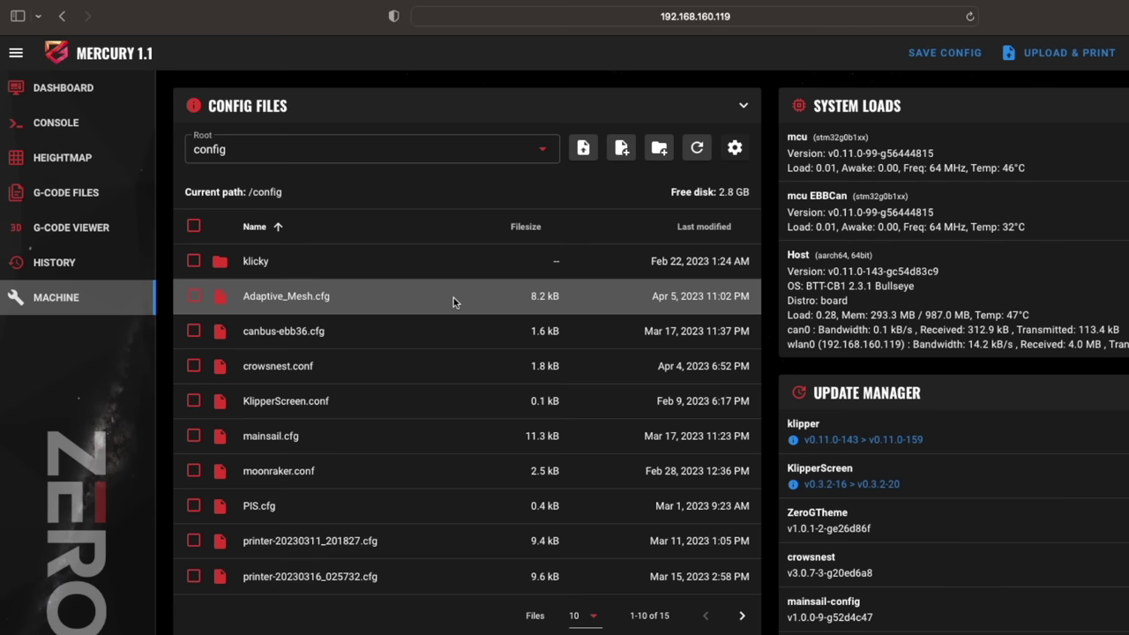
- Set variable_probe_dock_enable to True in Adaptive_Mesh.cfg, then save the file and restart the firmware
left_click(454, 298)
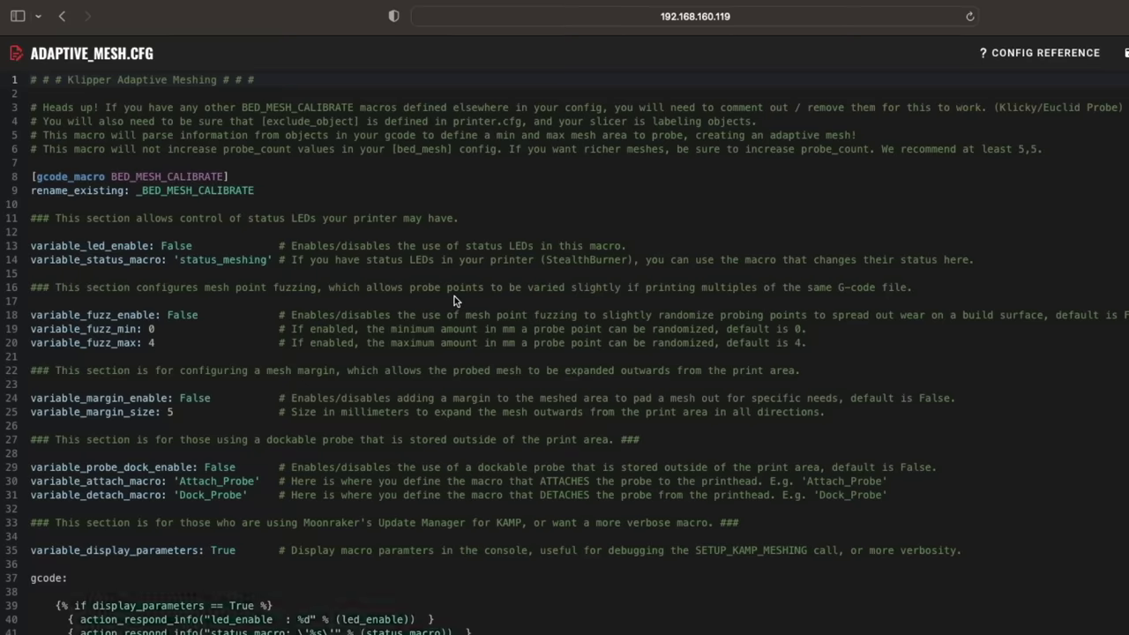
double_click(220, 467)
type("True")
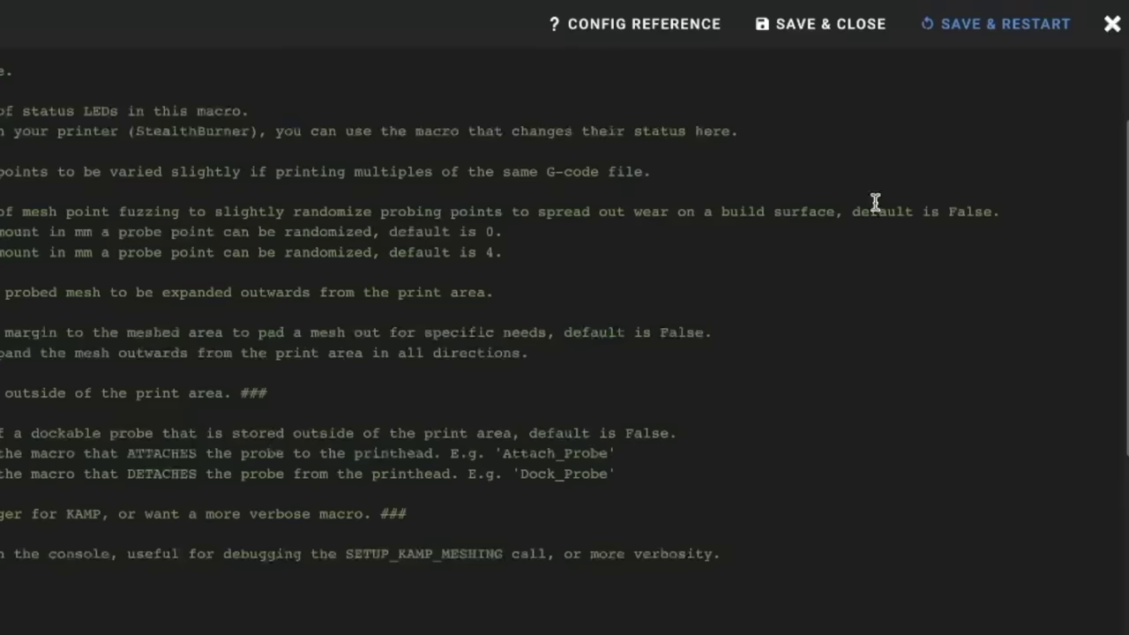
left_click(969, 41)
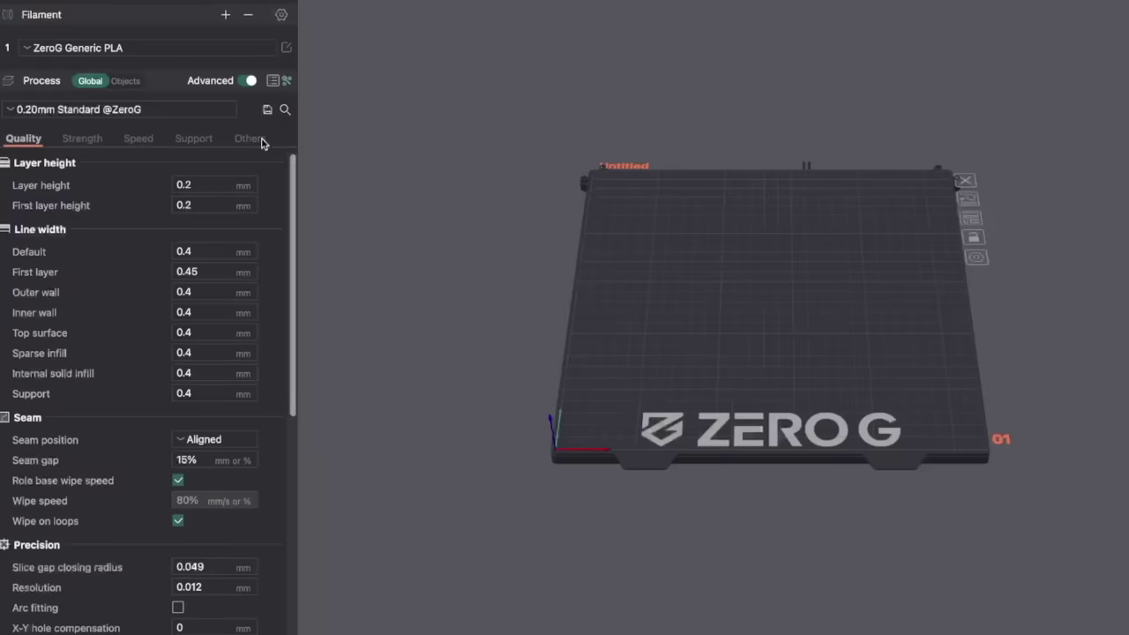
- Switch to the slicer with the ZeroG profile and look through the process's Others settings
left_click(250, 139)
scroll(257, 328, "down", 5)
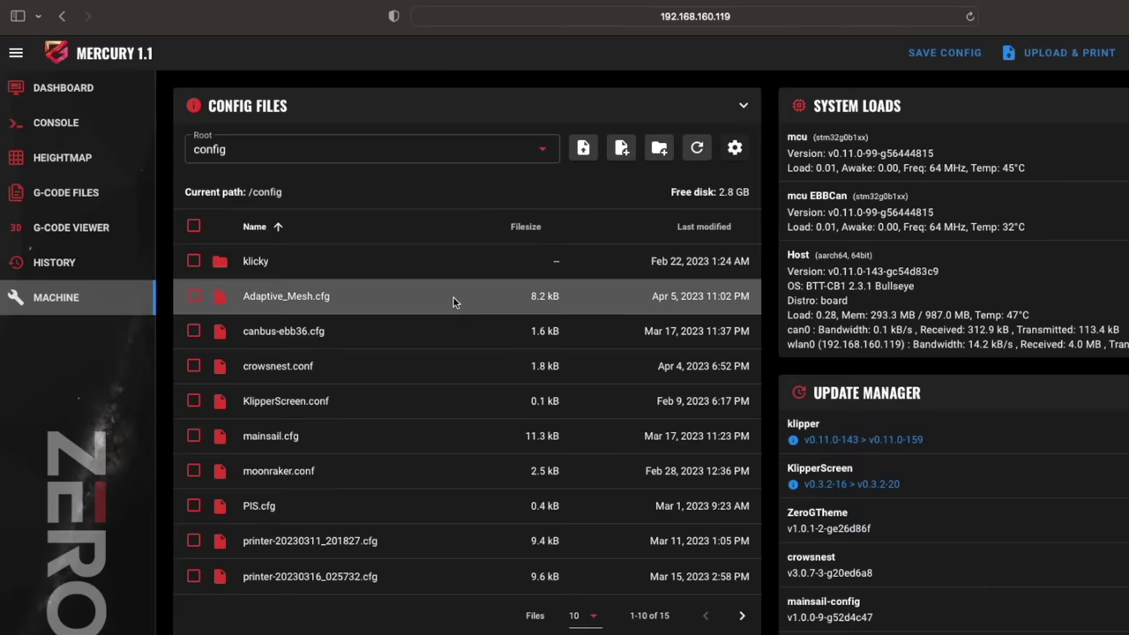
- Reopen Adaptive_Mesh.cfg and review its LED, fuzzing, margin and dockable probe variables
left_click(453, 297)
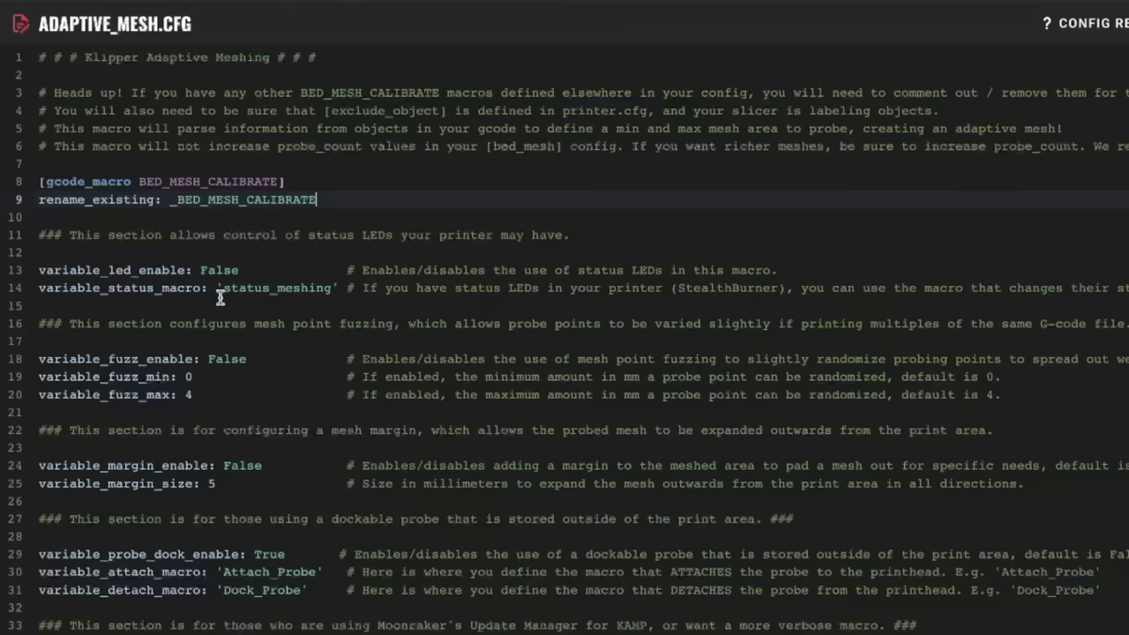
scroll(229, 298, "down", 2)
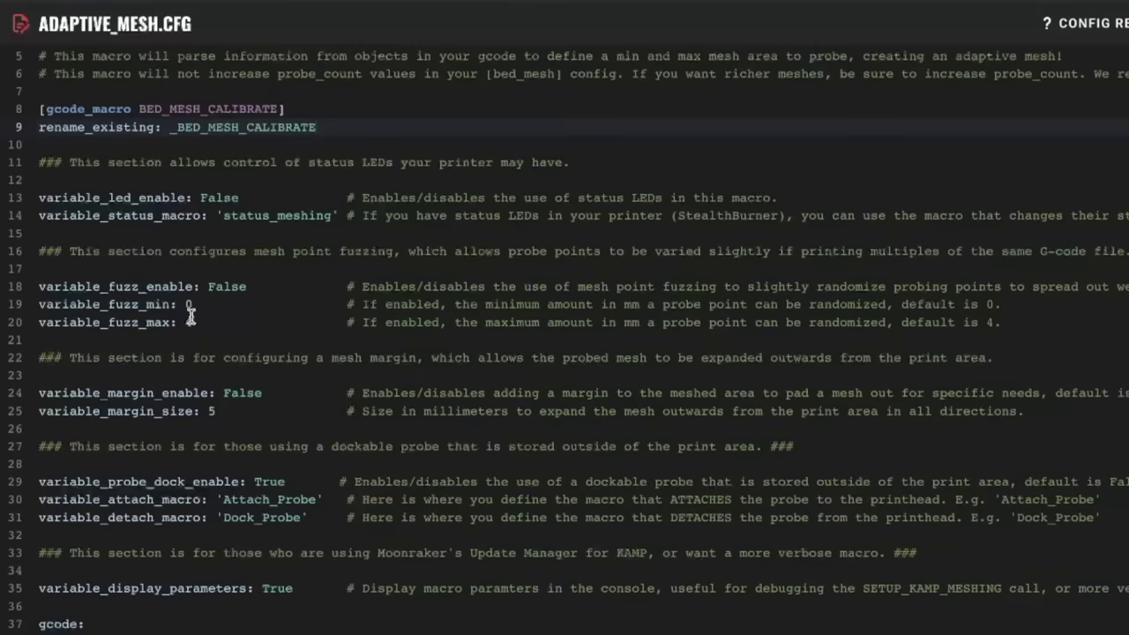
scroll(220, 306, "down", 2)
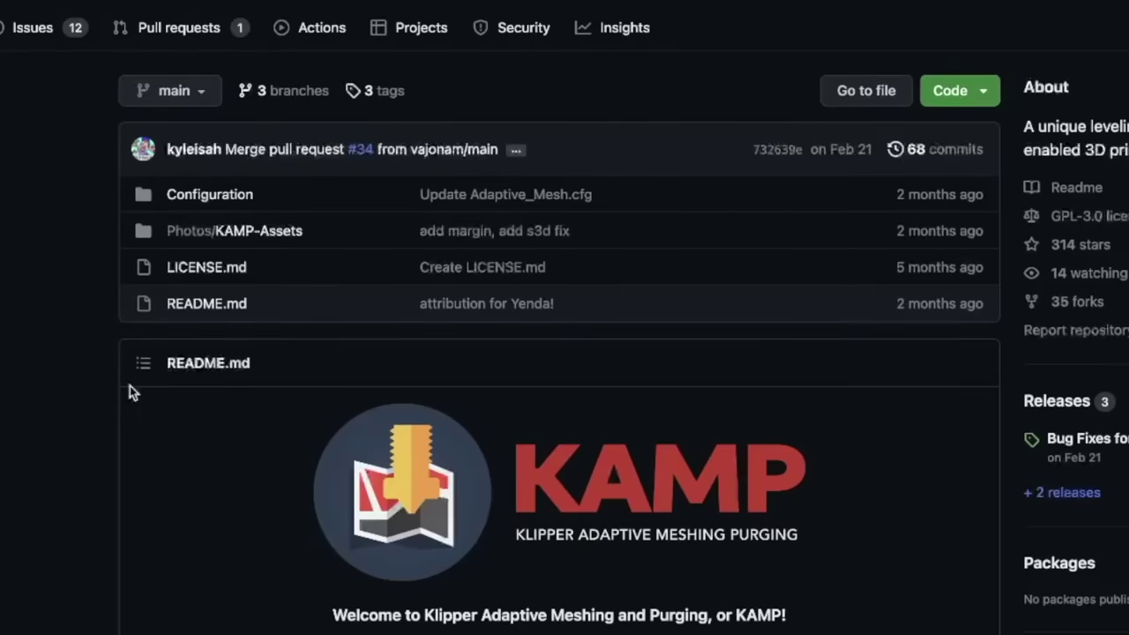
- Open the KAMP repository's Configuration folder and create a file named Line_Purge.cfg in the printer's config folder
left_click(216, 195)
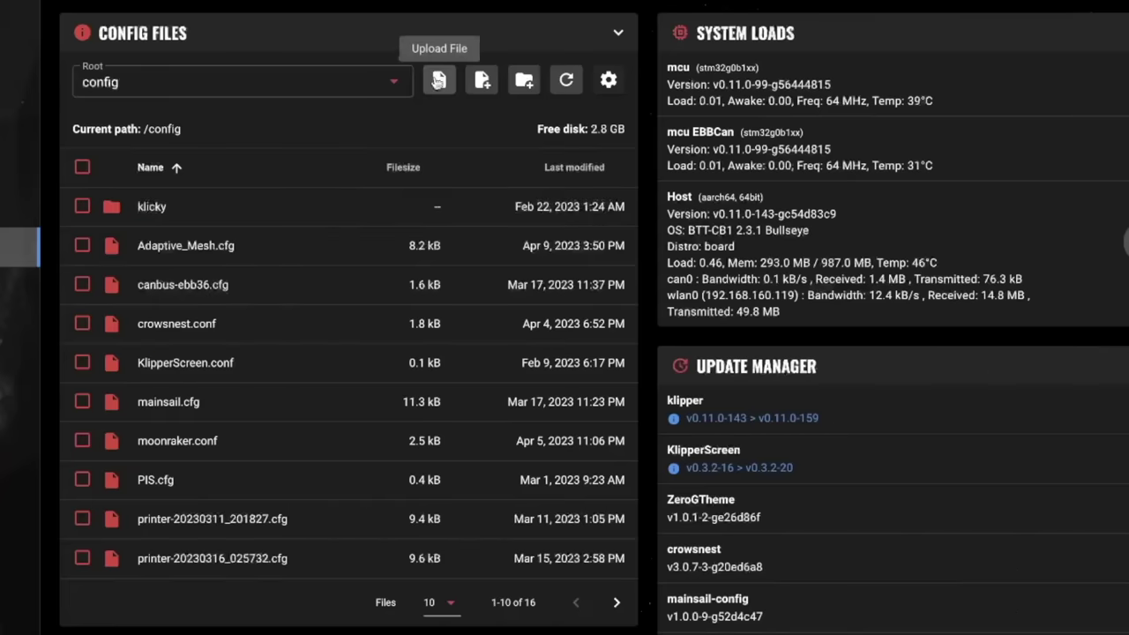
left_click(485, 81)
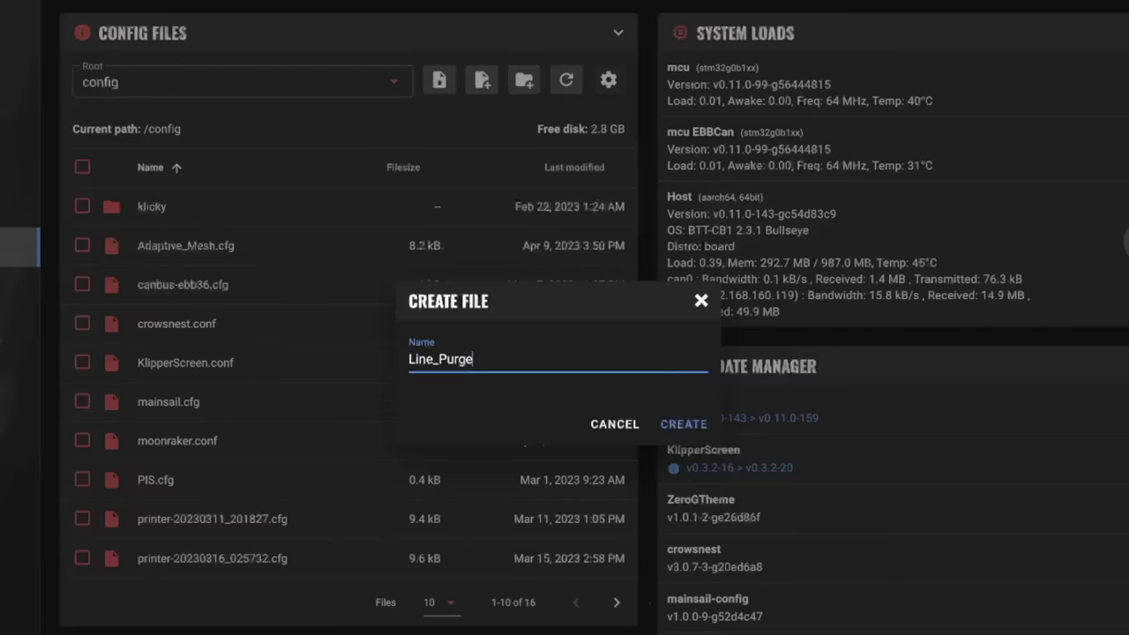
left_click(681, 423)
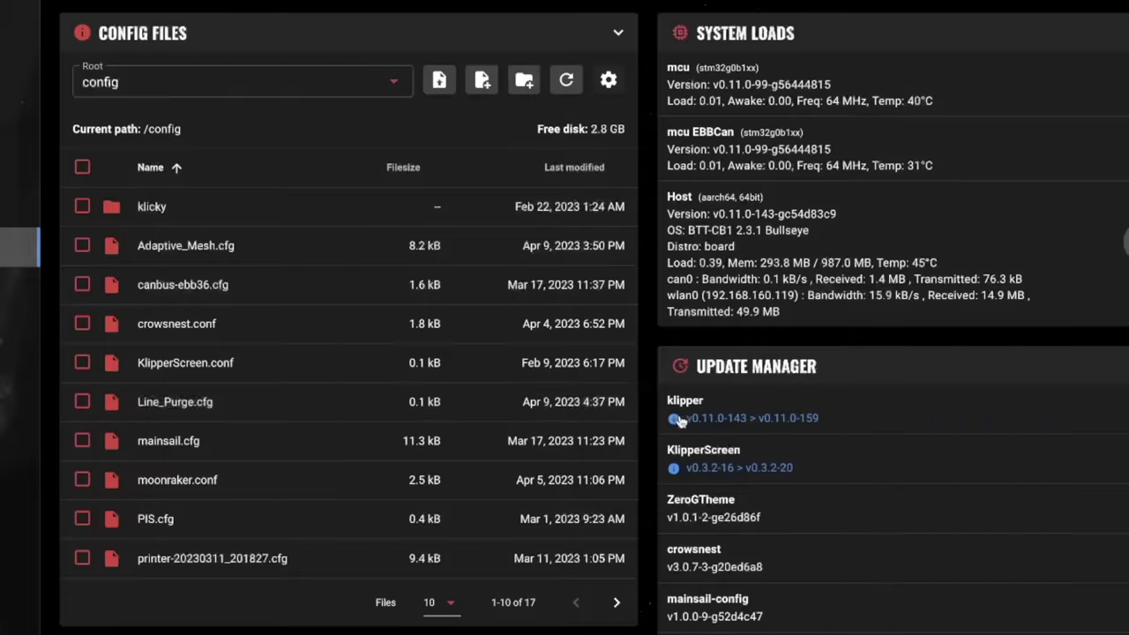
- Copy the entire raw Line_Purge.cfg code from GitHub and paste it into the printer's new Line_Purge.cfg file
left_click(360, 413)
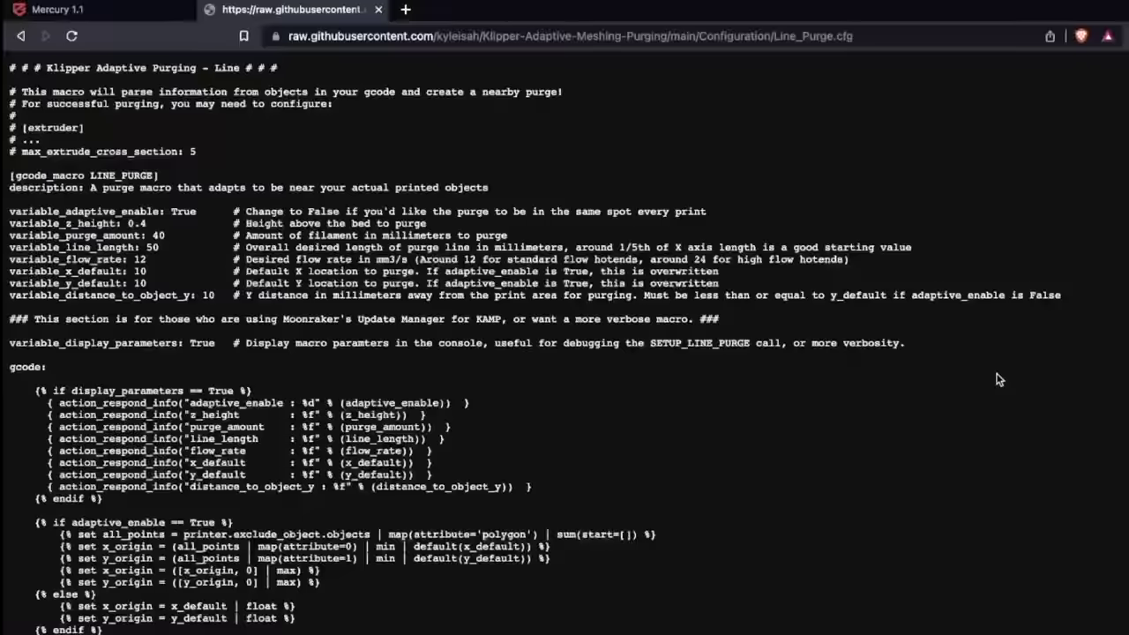
key("ctrl+a")
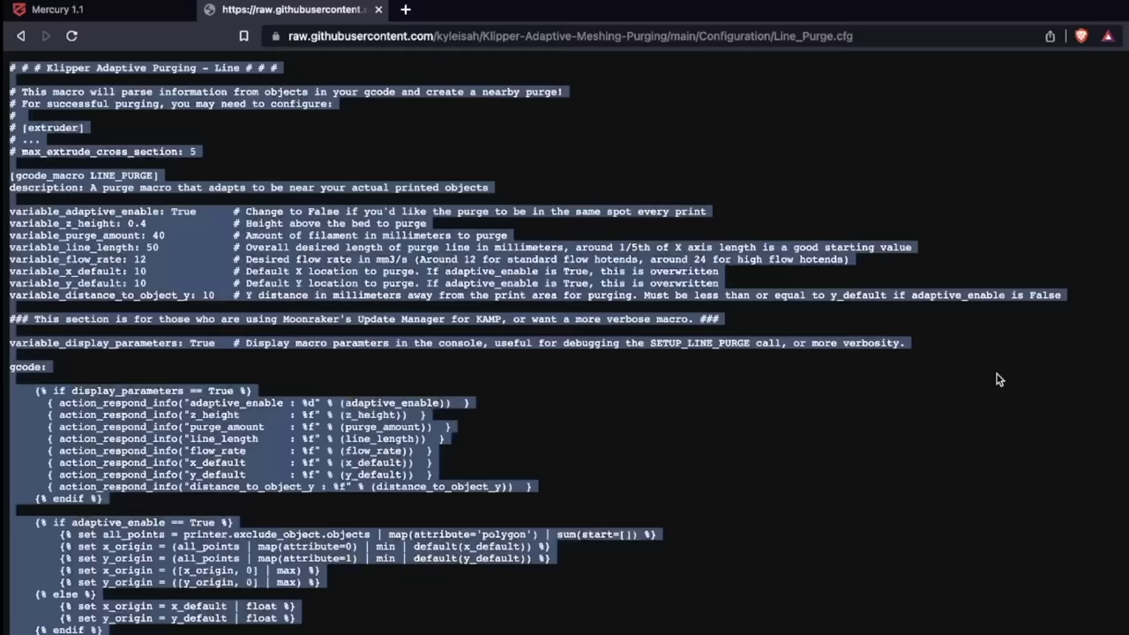
left_click(136, 13)
key("ctrl+v")
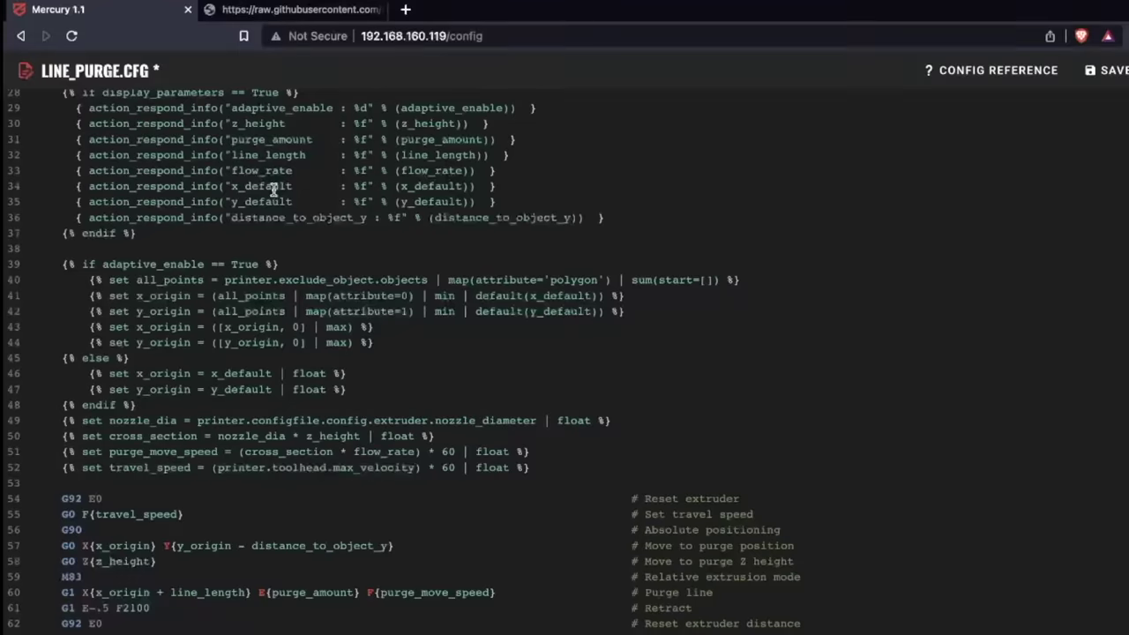
scroll(273, 188, "up", 10)
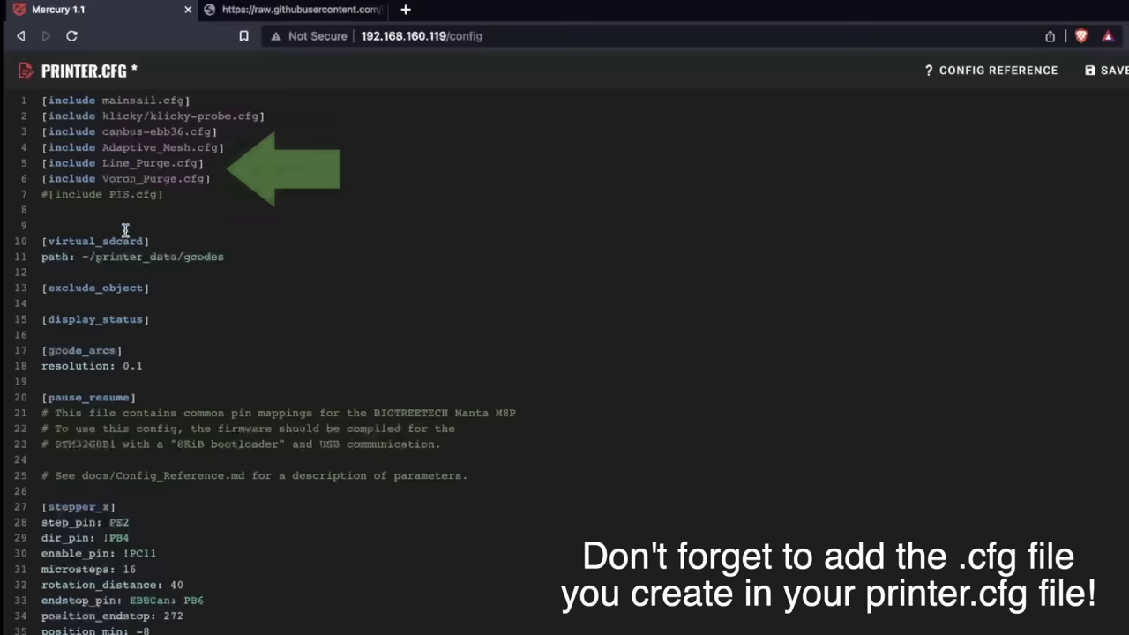